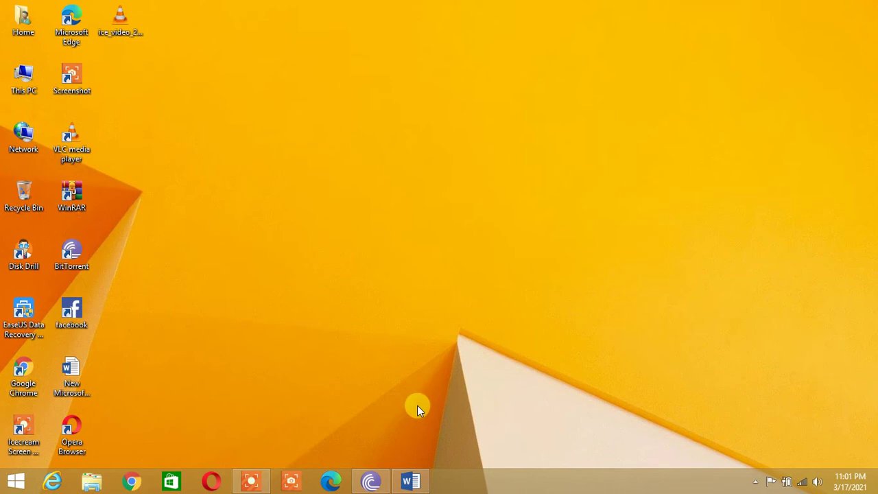
Restore the blank 'New Microsoft Word Document' window from the taskbar
{"action": "left_click", "coordinate": [414, 477]}
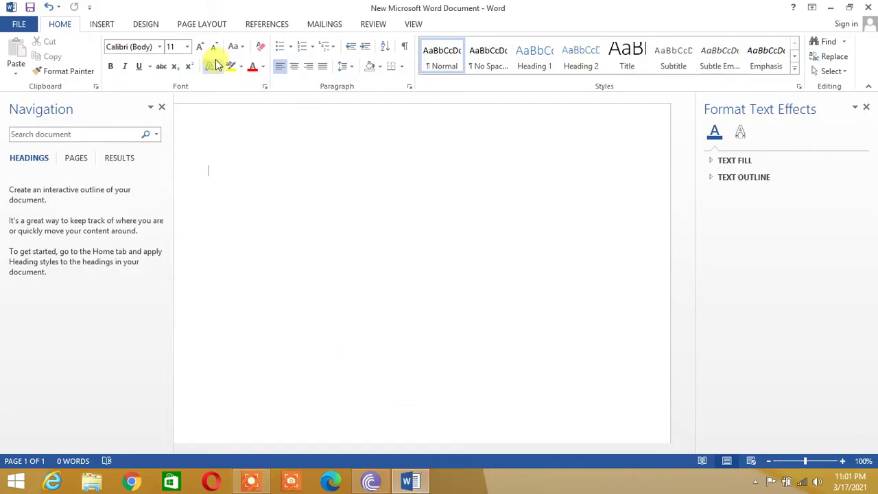
Draw a 1.77" by 2.17" blue rectangle near the top of the page and close the Format Shape pane
{"action": "left_click", "coordinate": [108, 24]}
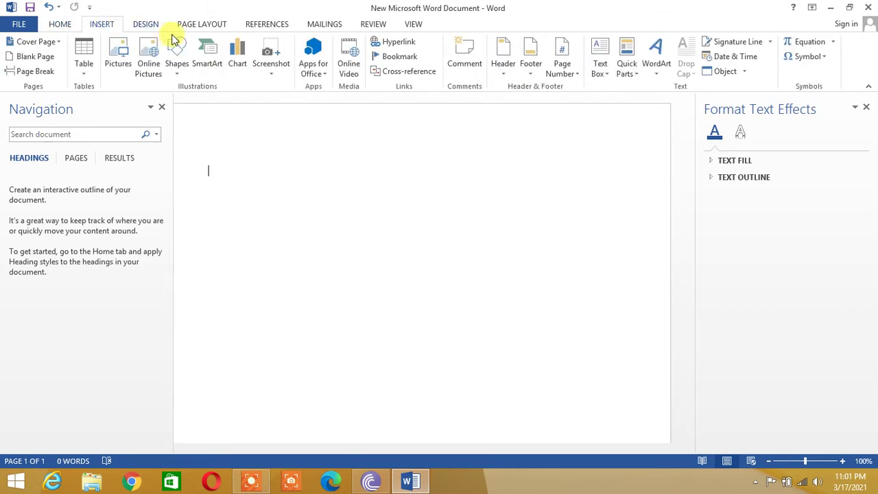
{"action": "left_click", "coordinate": [180, 74]}
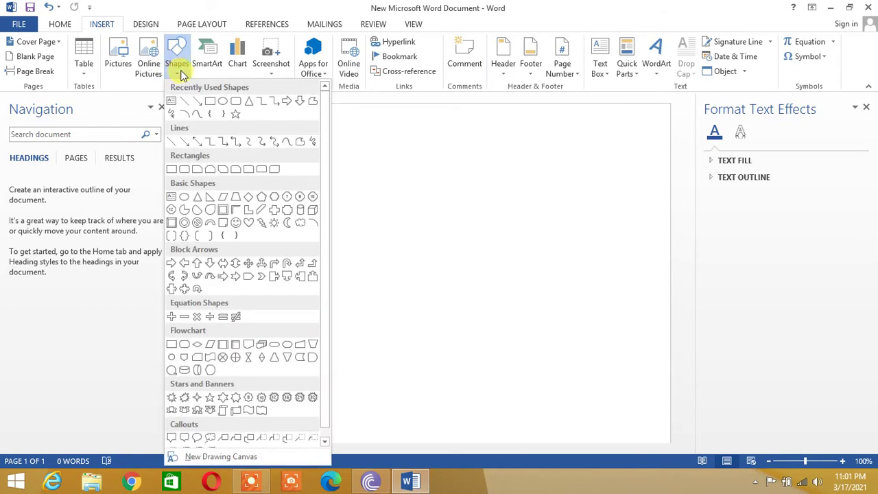
{"action": "left_click", "coordinate": [210, 103]}
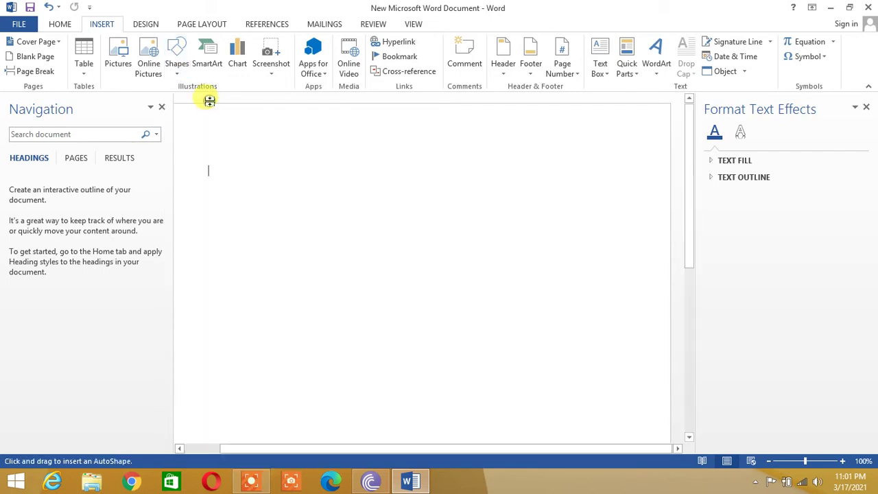
{"action": "mouse_move", "coordinate": [299, 173]}
{"action": "left_mouse_down"}
{"action": "mouse_move", "coordinate": [345, 229]}
{"action": "mouse_move", "coordinate": [427, 288]}
{"action": "mouse_move", "coordinate": [433, 271]}
{"action": "mouse_move", "coordinate": [431, 280]}
{"action": "left_mouse_up"}
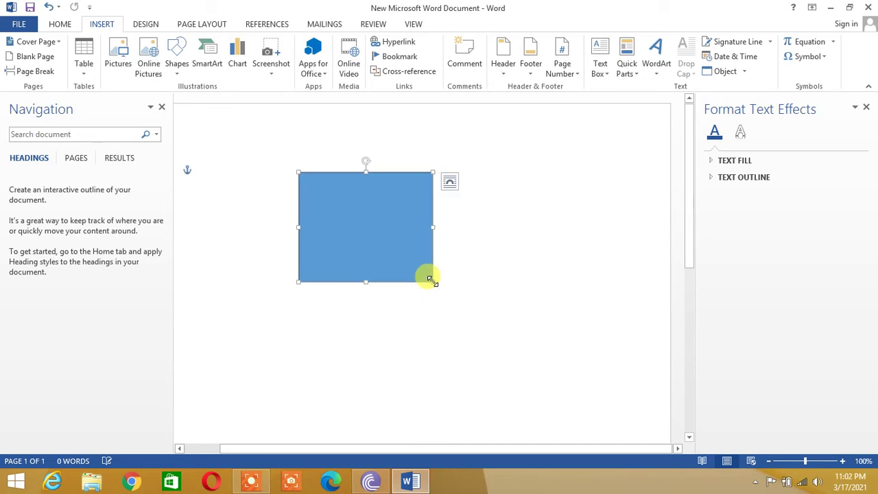
{"action": "left_click", "coordinate": [866, 107]}
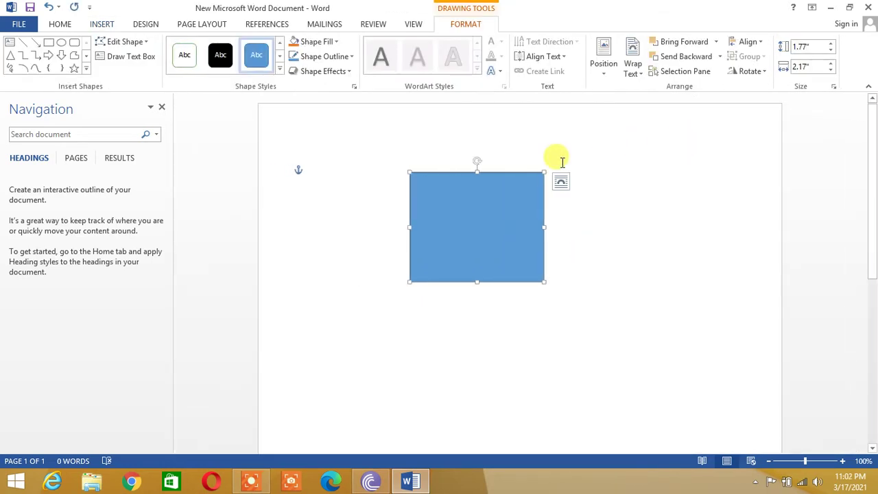
Open Format Shape for the blue rectangle from its right-click menu
{"action": "right_click", "coordinate": [493, 216]}
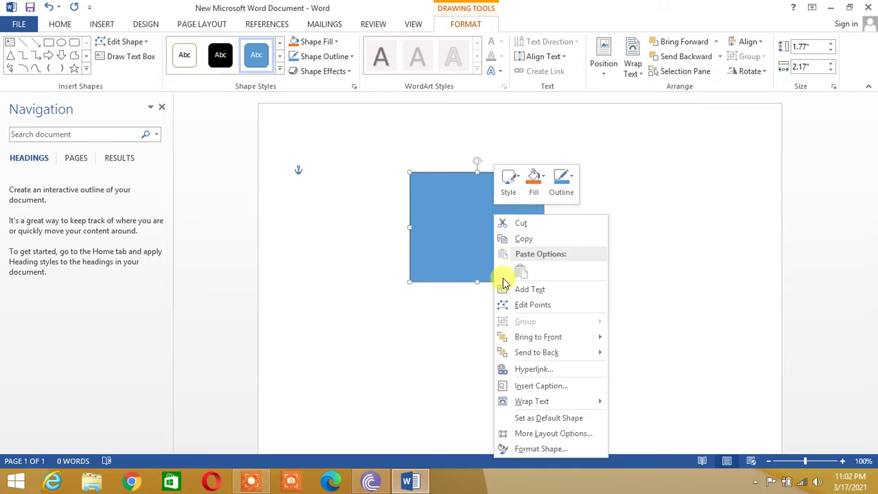
{"action": "left_click", "coordinate": [527, 450]}
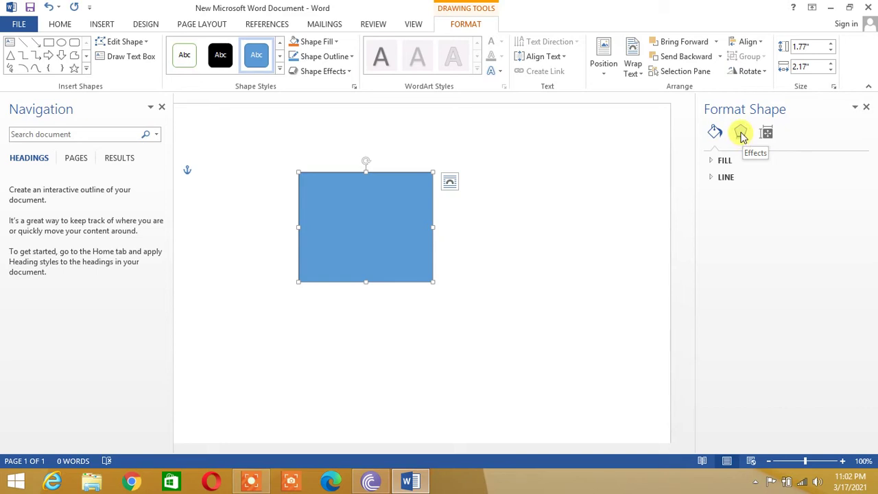
Under Effects > 3-D Format, raise the rectangle's depth size to 6 pt
{"action": "left_click", "coordinate": [741, 135]}
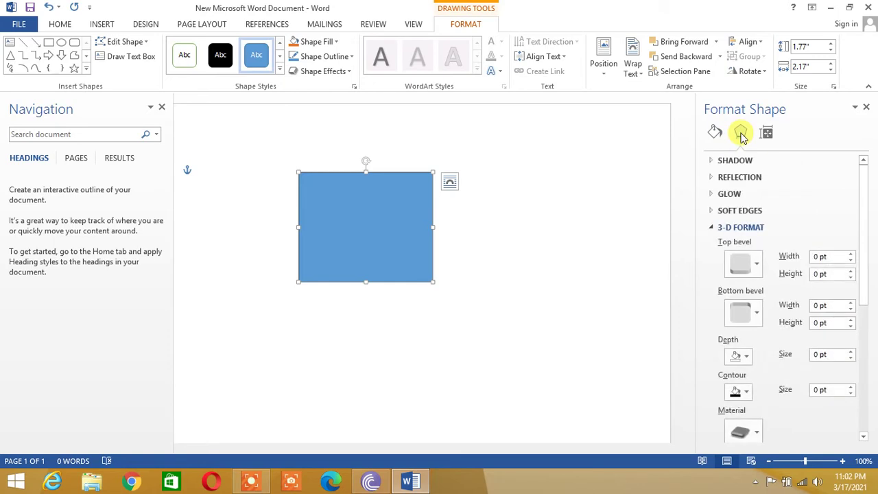
{"action": "left_click", "coordinate": [713, 228]}
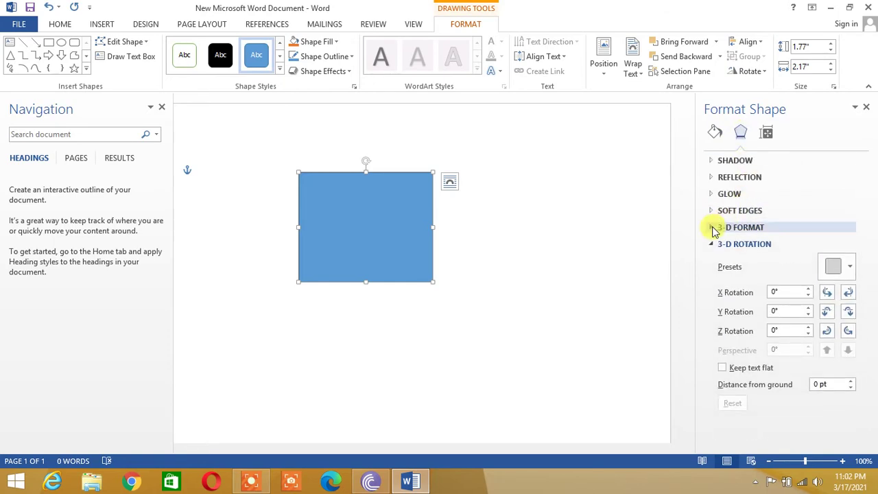
{"action": "left_click", "coordinate": [714, 229]}
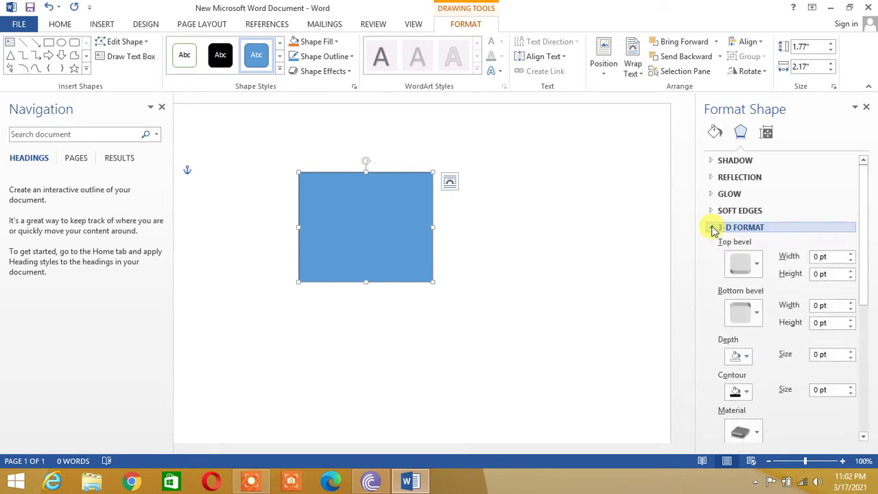
{"action": "left_click_drag", "start_coordinate": [864, 220], "coordinate": [864, 252]}
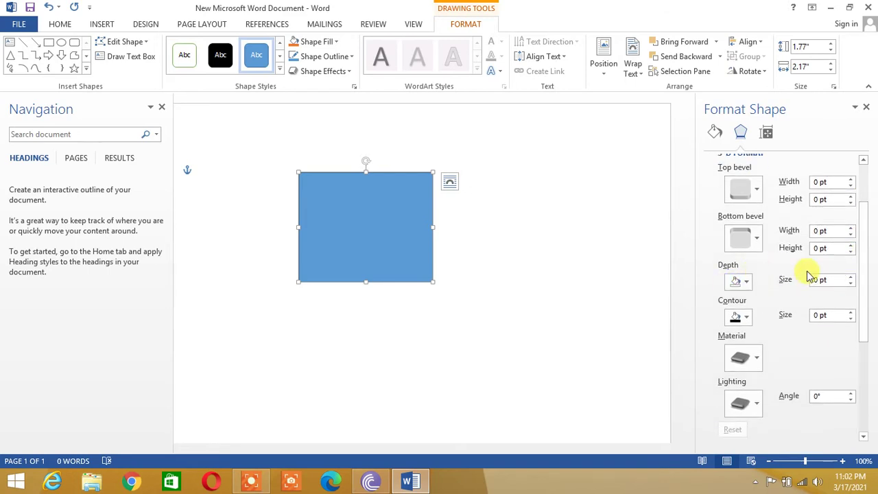
{"action": "left_click", "coordinate": [851, 277]}
{"action": "left_click", "coordinate": [851, 277]}
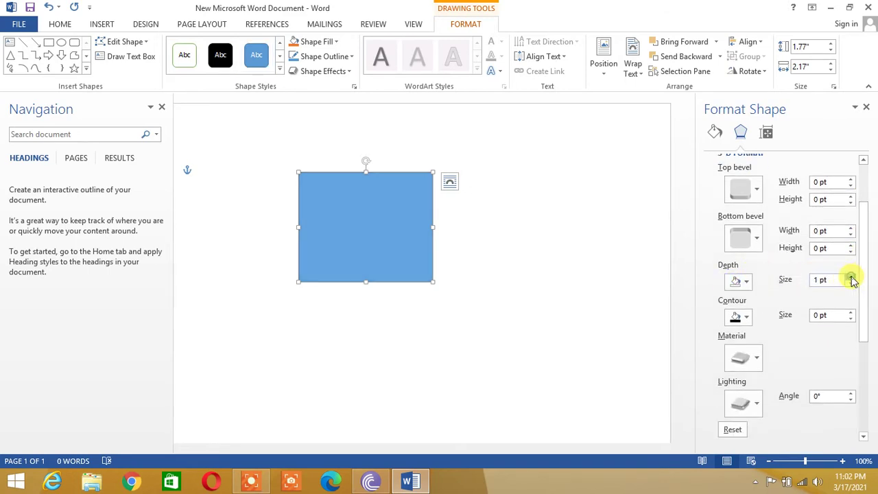
{"action": "left_click", "coordinate": [850, 277]}
{"action": "left_click", "coordinate": [850, 277]}
{"action": "left_click", "coordinate": [851, 277]}
{"action": "left_click", "coordinate": [851, 277]}
{"action": "left_click", "coordinate": [850, 276]}
{"action": "left_click", "coordinate": [851, 276]}
{"action": "left_click", "coordinate": [851, 276]}
{"action": "left_click", "coordinate": [850, 277]}
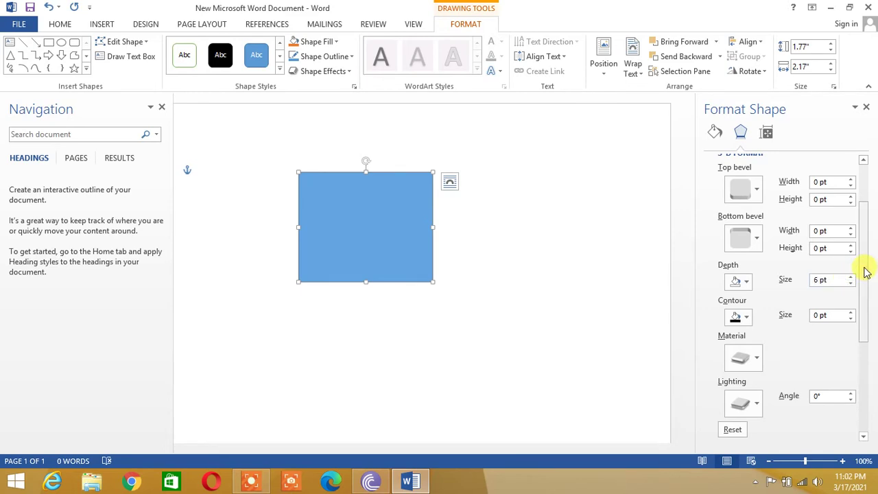
{"action": "left_click_drag", "start_coordinate": [866, 273], "coordinate": [862, 390]}
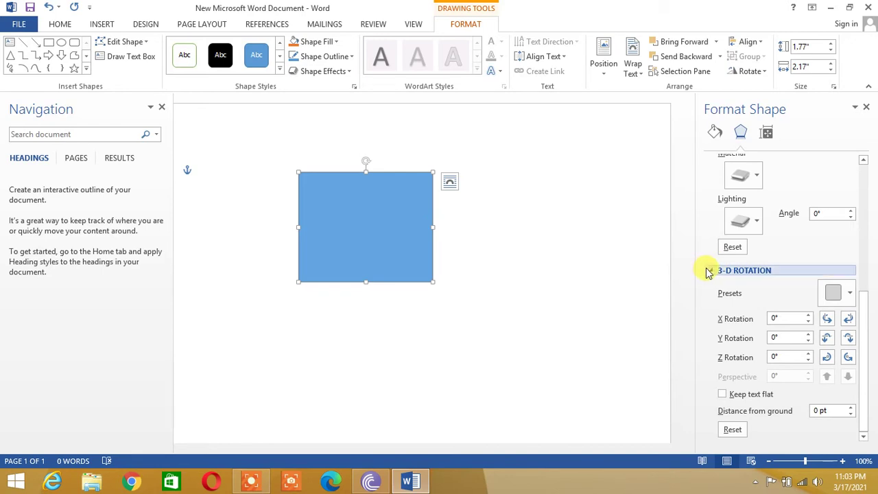
Apply the Parallel > Isometric Right Up 3-D rotation preset to the rectangle
{"action": "left_click", "coordinate": [848, 295]}
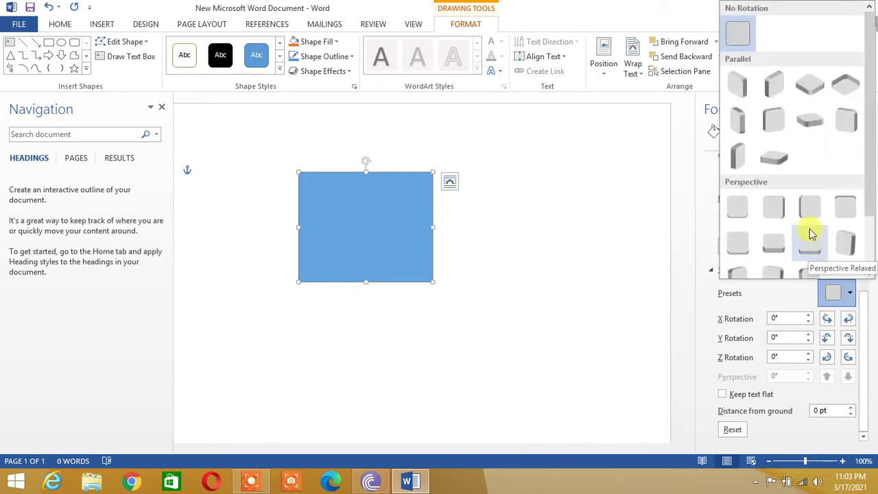
{"action": "left_click", "coordinate": [778, 91]}
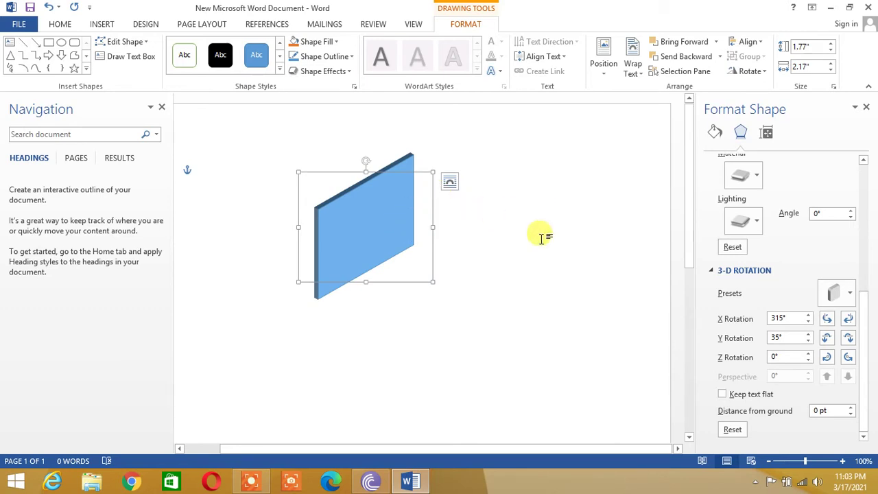
{"action": "left_click_drag", "start_coordinate": [865, 334], "coordinate": [859, 276]}
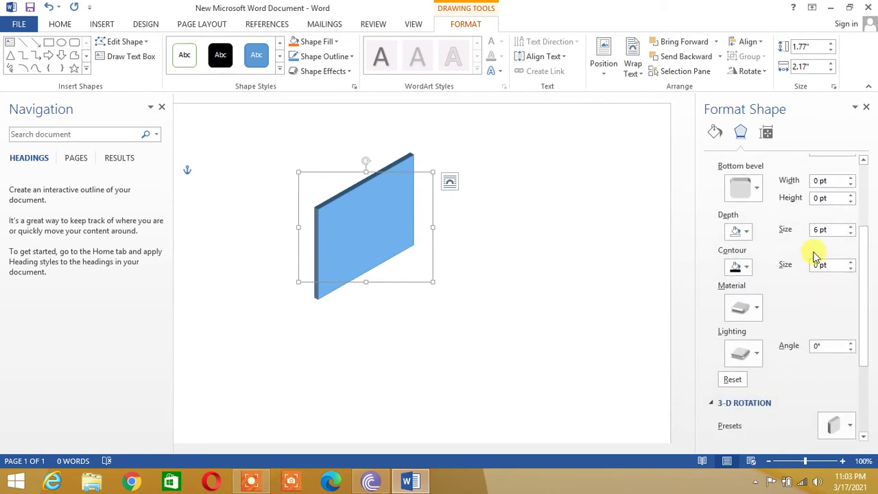
Increase the box's 3-D depth size from 6 pt to 200 pt, trying 30 pt first
{"action": "left_click", "coordinate": [820, 231]}
{"action": "key", "text": "BackSpace"}
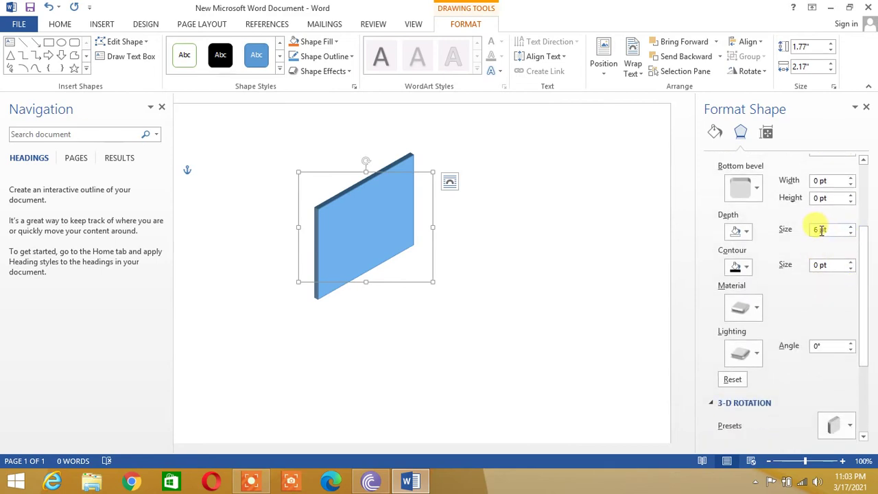
{"action": "double_click", "coordinate": [815, 229]}
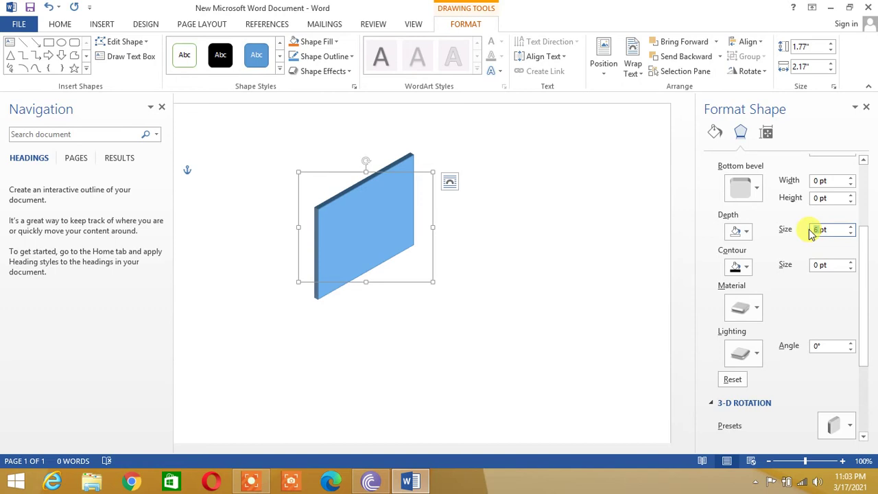
{"action": "type", "text": "30"}
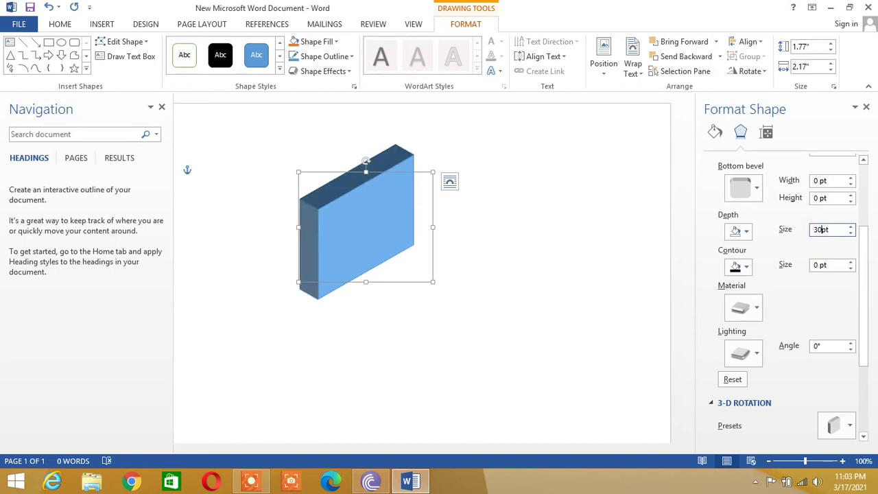
{"action": "left_click", "coordinate": [817, 229]}
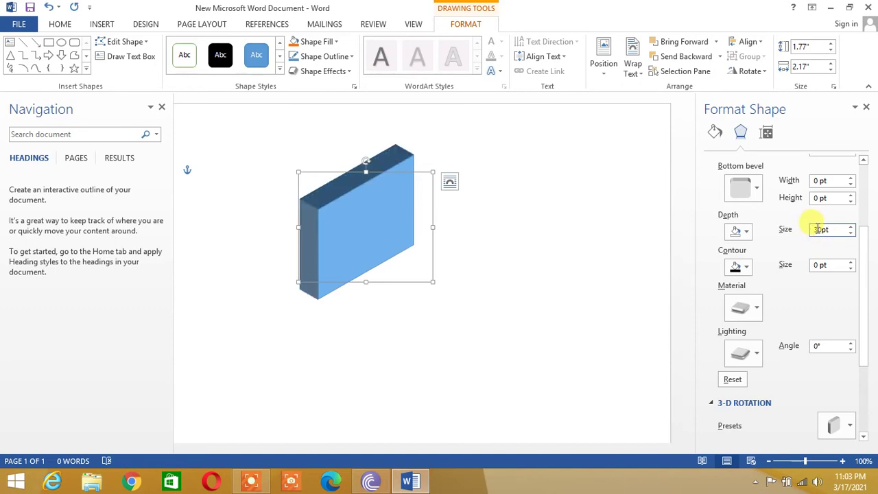
{"action": "key", "text": "Return"}
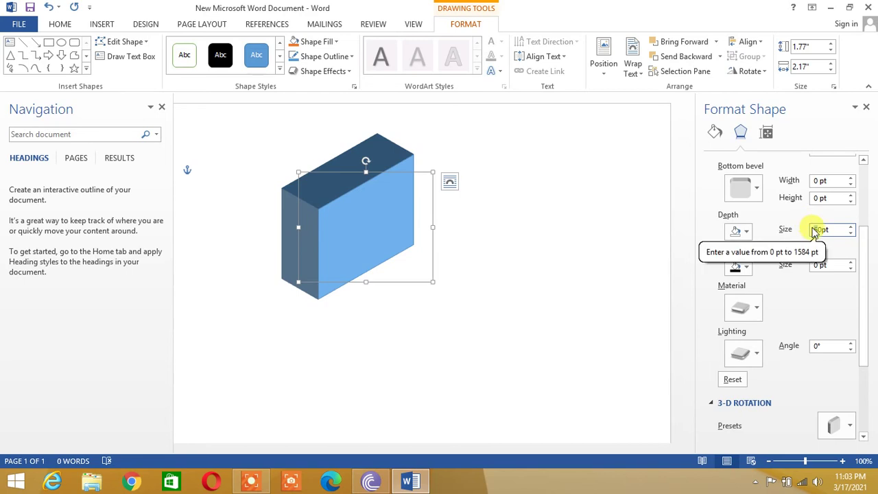
{"action": "key", "text": "Delete"}
{"action": "type", "text": "200"}
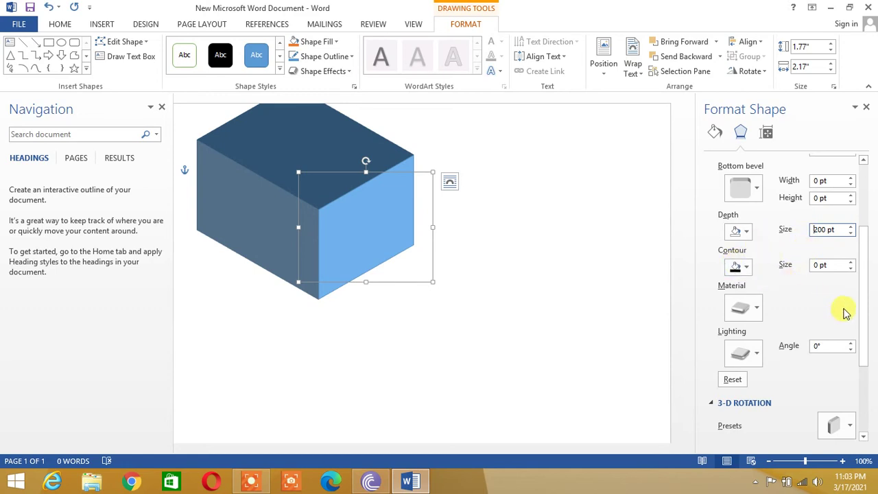
{"action": "left_click_drag", "start_coordinate": [863, 304], "coordinate": [869, 253]}
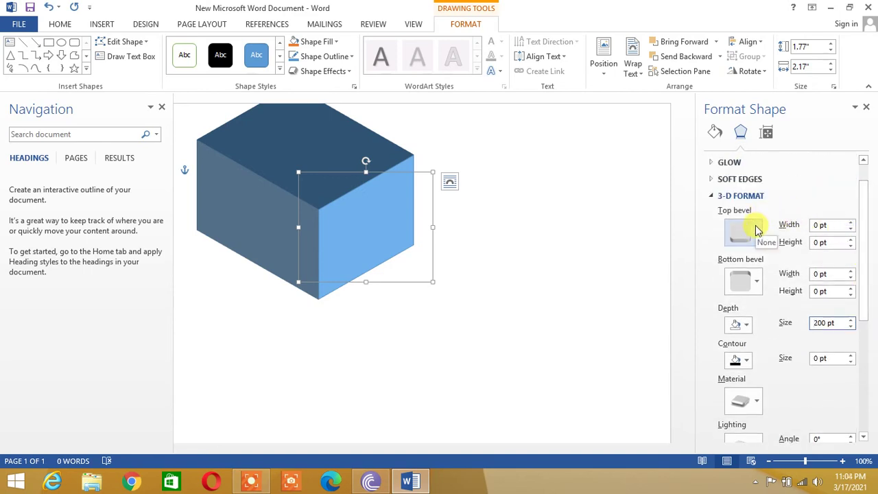
Set the top bevel to 28.5 pt width and 26 pt height
{"action": "left_click", "coordinate": [851, 222]}
{"action": "left_click_drag", "start_coordinate": [850, 222], "coordinate": [851, 224]}
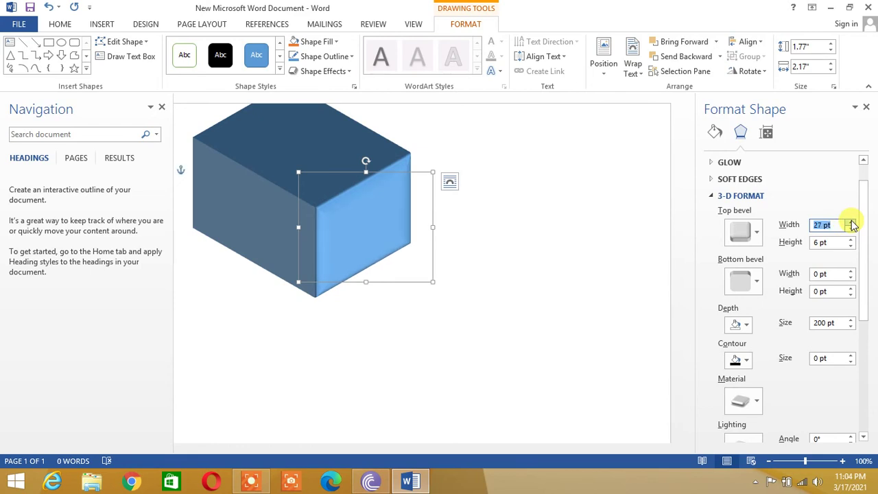
{"action": "left_click", "coordinate": [851, 224]}
{"action": "left_click", "coordinate": [850, 224]}
{"action": "left_click", "coordinate": [851, 223]}
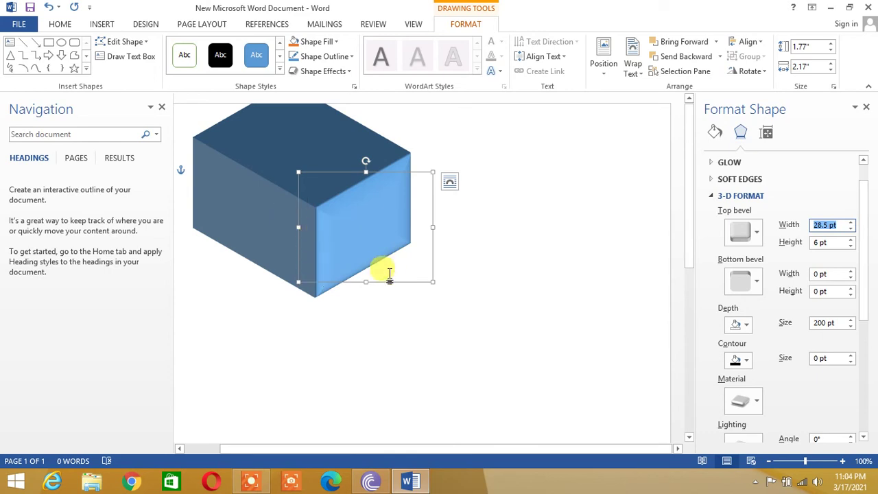
{"action": "left_click", "coordinate": [852, 239]}
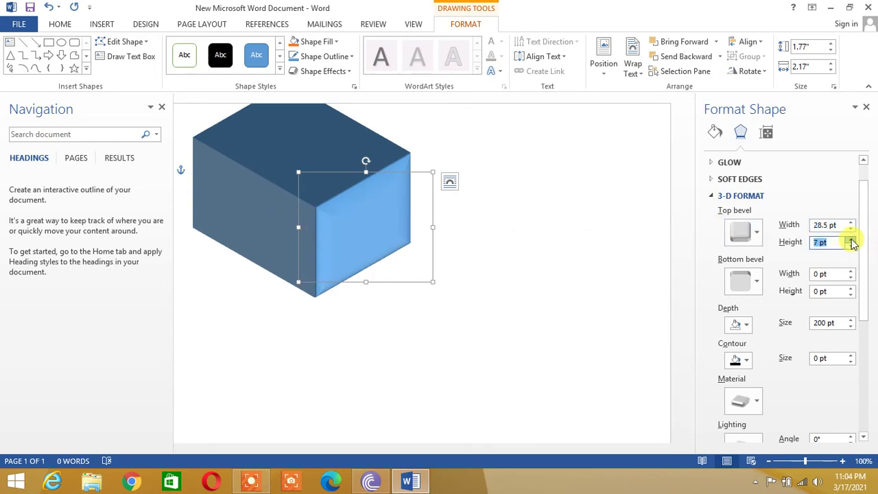
{"action": "left_click", "coordinate": [851, 239]}
{"action": "left_click", "coordinate": [852, 239]}
{"action": "left_click", "coordinate": [851, 238]}
{"action": "left_click", "coordinate": [852, 239]}
{"action": "left_click", "coordinate": [851, 238]}
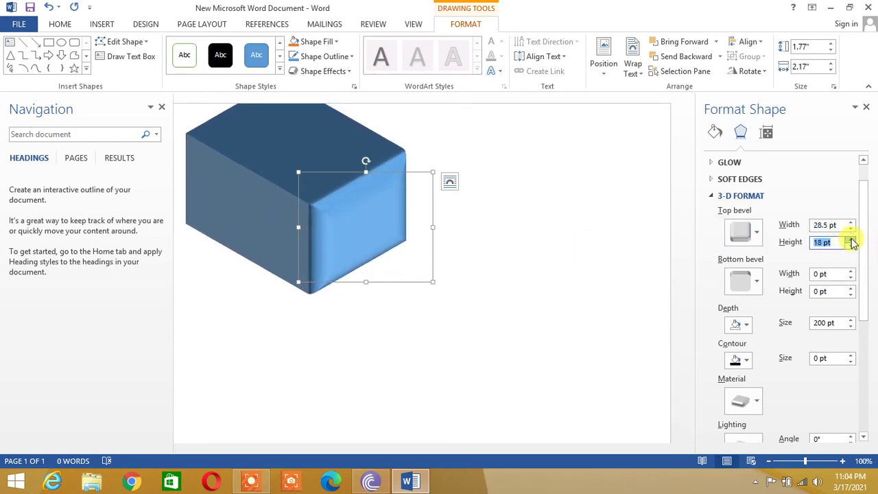
{"action": "left_click", "coordinate": [851, 239]}
{"action": "left_click", "coordinate": [851, 239]}
{"action": "left_click", "coordinate": [852, 239]}
{"action": "left_click", "coordinate": [851, 239]}
{"action": "left_click", "coordinate": [852, 239]}
{"action": "left_click", "coordinate": [852, 238]}
{"action": "left_click", "coordinate": [851, 239]}
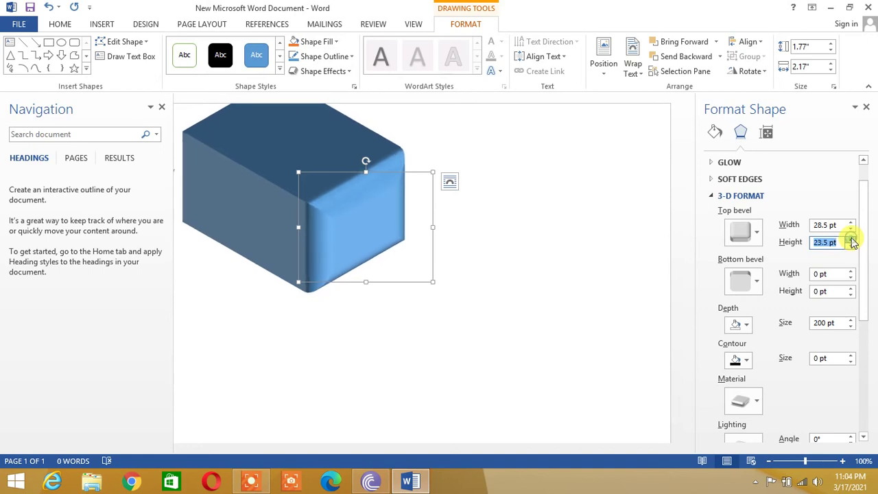
{"action": "left_click", "coordinate": [852, 238]}
{"action": "left_click", "coordinate": [852, 238]}
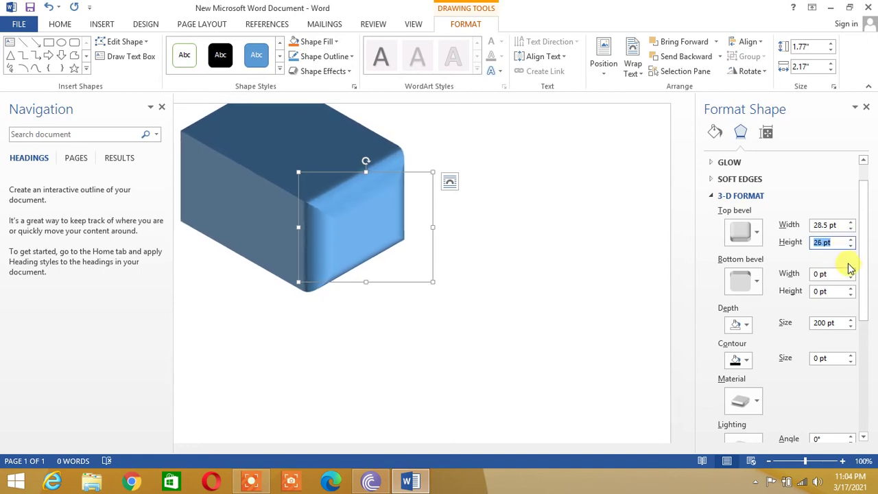
Set the bottom bevel to 12 pt width and 19 pt height
{"action": "left_click", "coordinate": [851, 272]}
{"action": "left_click", "coordinate": [851, 271]}
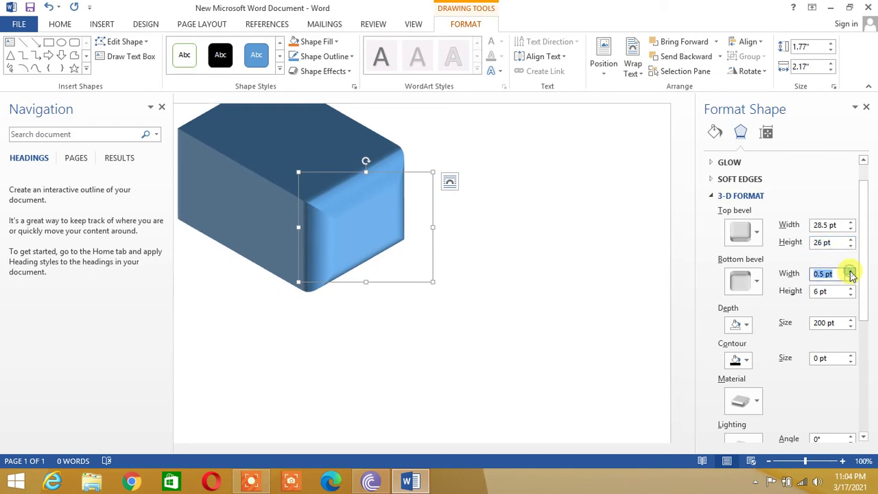
{"action": "left_click", "coordinate": [851, 272]}
{"action": "left_click", "coordinate": [851, 271]}
{"action": "left_click", "coordinate": [851, 272]}
{"action": "left_click", "coordinate": [851, 272]}
{"action": "left_click", "coordinate": [850, 271]}
{"action": "left_click", "coordinate": [851, 272]}
{"action": "left_click", "coordinate": [851, 271]}
{"action": "left_click", "coordinate": [850, 272]}
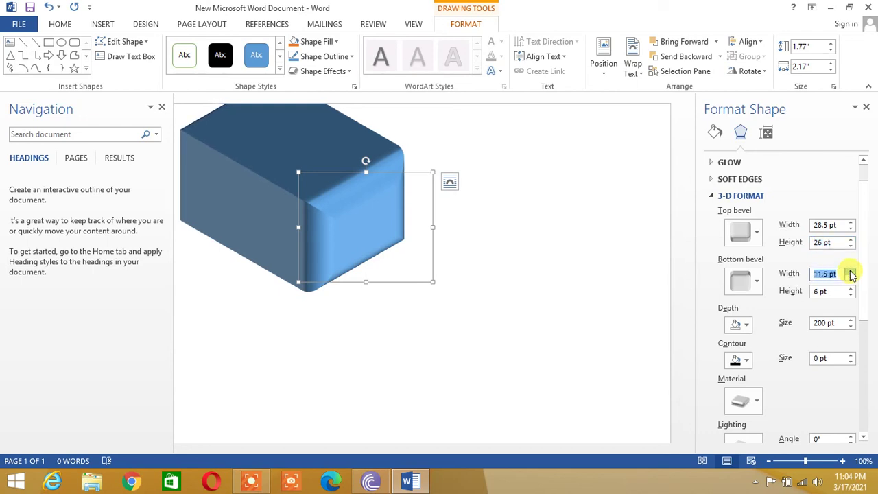
{"action": "left_click", "coordinate": [851, 272]}
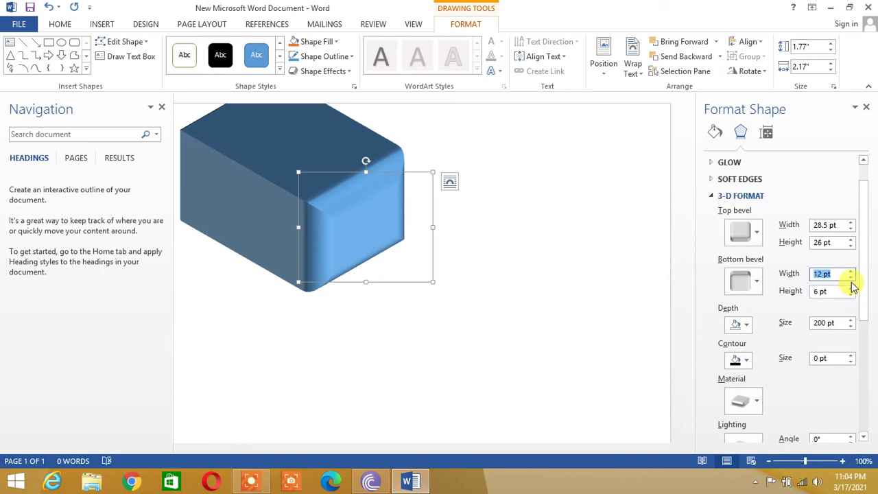
{"action": "left_click", "coordinate": [851, 288]}
{"action": "left_click", "coordinate": [851, 287]}
{"action": "left_click", "coordinate": [851, 287]}
{"action": "left_click", "coordinate": [850, 288]}
{"action": "left_click", "coordinate": [851, 287]}
{"action": "left_click", "coordinate": [850, 287]}
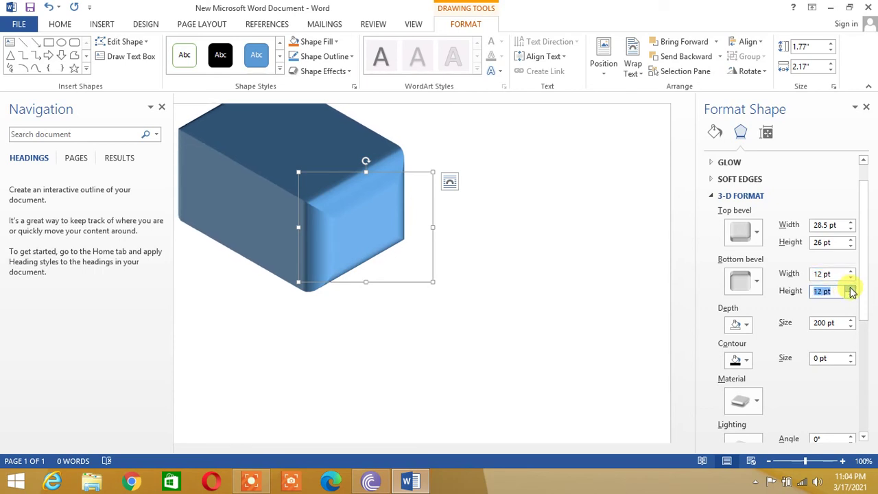
{"action": "left_click", "coordinate": [851, 289]}
{"action": "left_click", "coordinate": [851, 288]}
{"action": "left_click", "coordinate": [851, 289]}
{"action": "left_click", "coordinate": [851, 288]}
{"action": "left_click", "coordinate": [850, 288]}
{"action": "left_click", "coordinate": [850, 288]}
{"action": "left_click", "coordinate": [851, 288]}
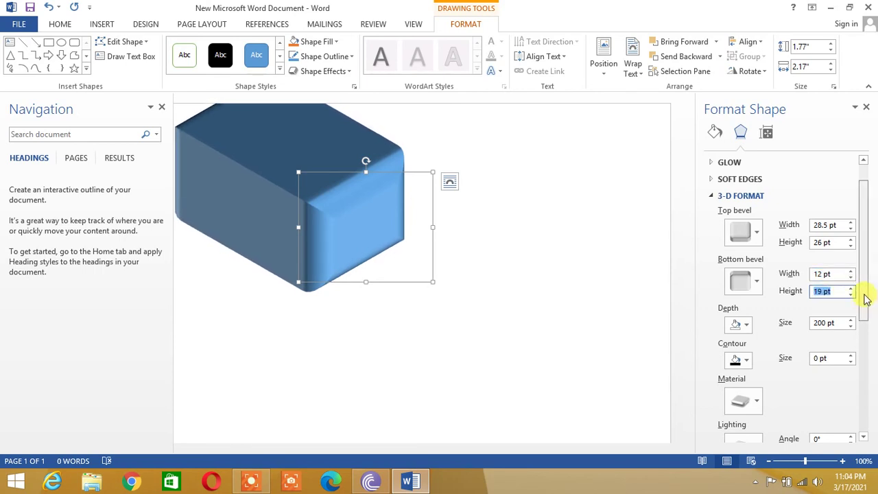
{"action": "left_click_drag", "start_coordinate": [865, 299], "coordinate": [858, 323]}
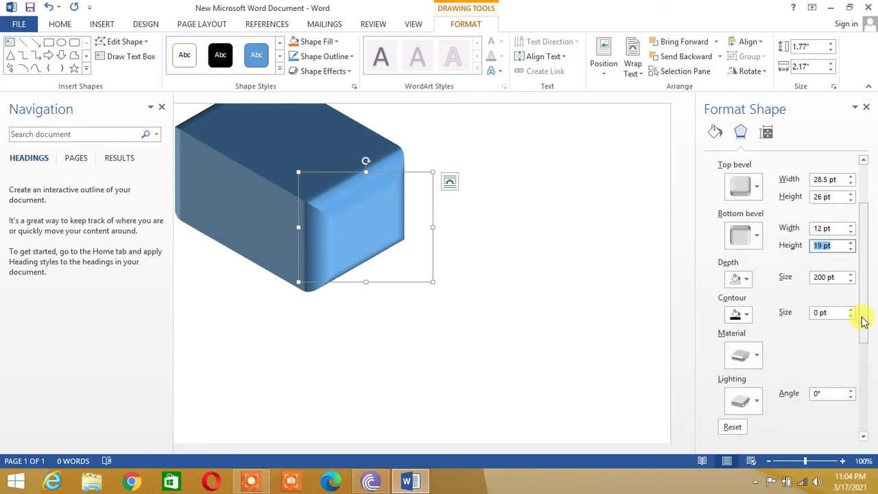
Try the Soft Edge material, then apply the Special Effect > Dark Edge material
{"action": "left_click", "coordinate": [757, 357]}
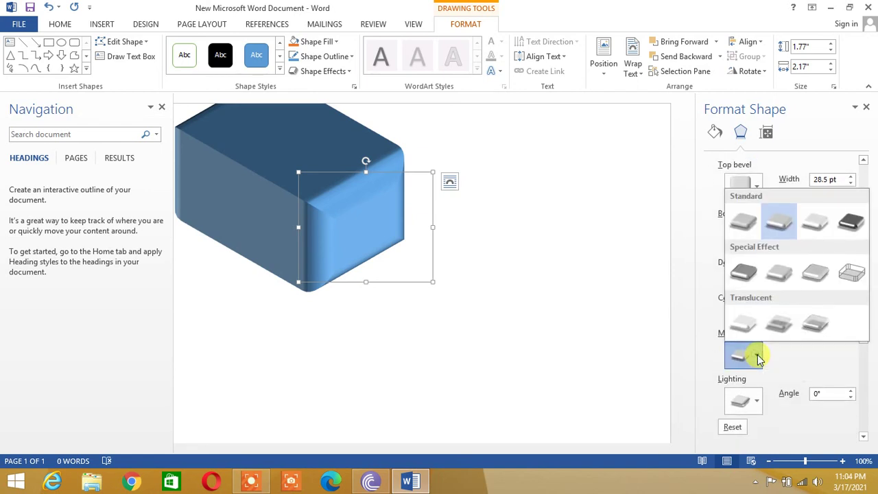
{"action": "left_click", "coordinate": [780, 276]}
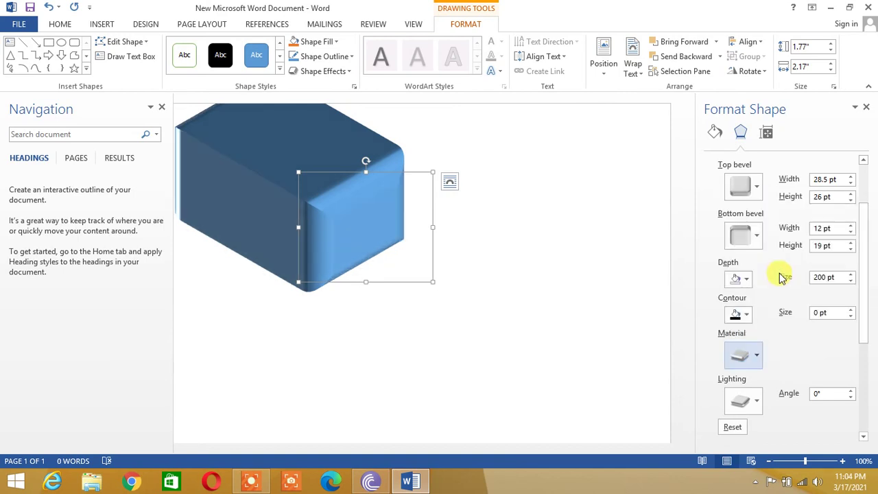
{"action": "left_click", "coordinate": [754, 361]}
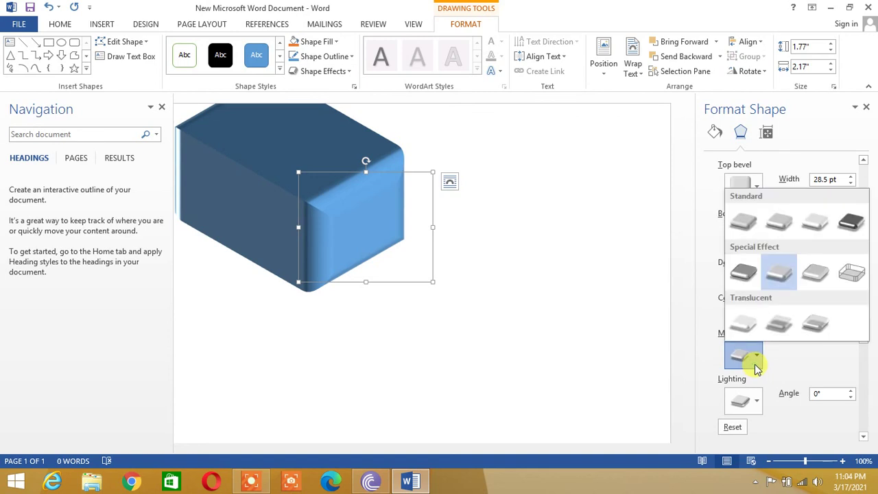
{"action": "left_click", "coordinate": [748, 282]}
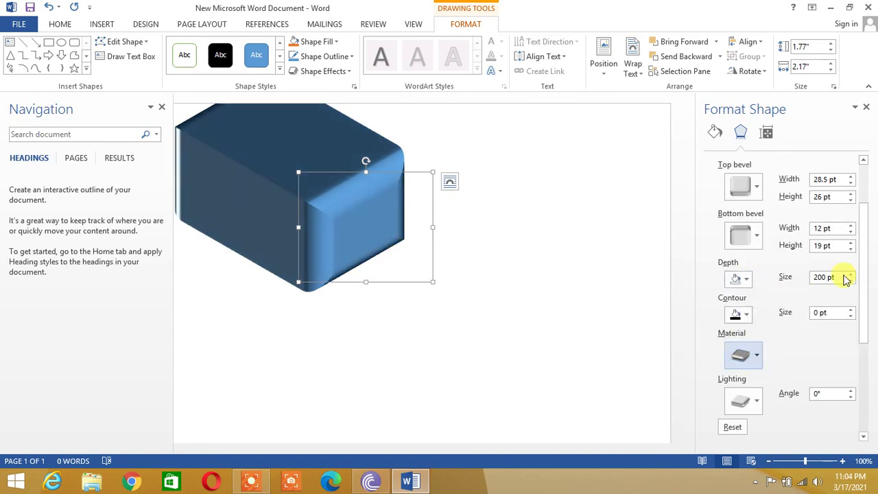
{"action": "left_click_drag", "start_coordinate": [866, 269], "coordinate": [862, 302]}
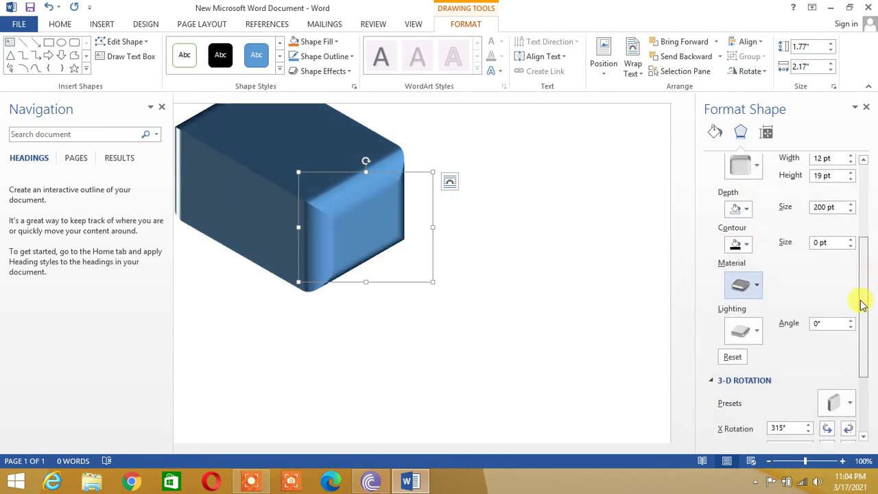
Apply the Warm > Sunset lighting preset to the 3-D box
{"action": "left_click", "coordinate": [758, 331]}
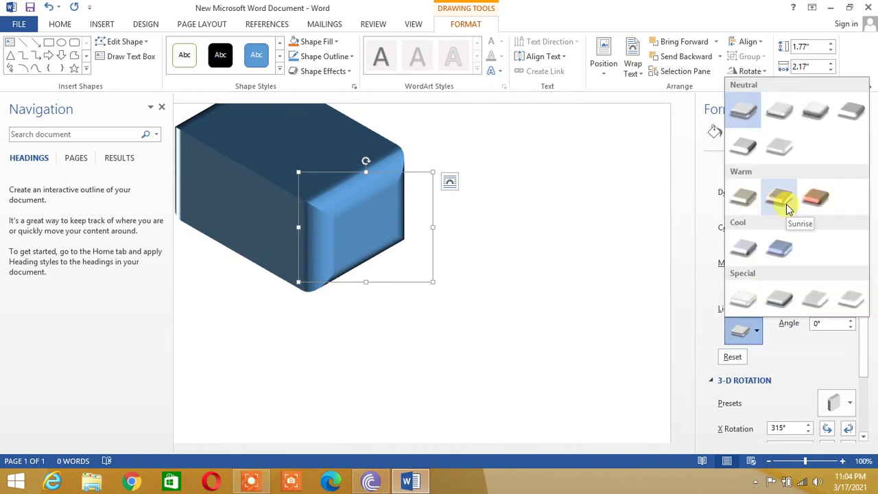
{"action": "left_click", "coordinate": [747, 331]}
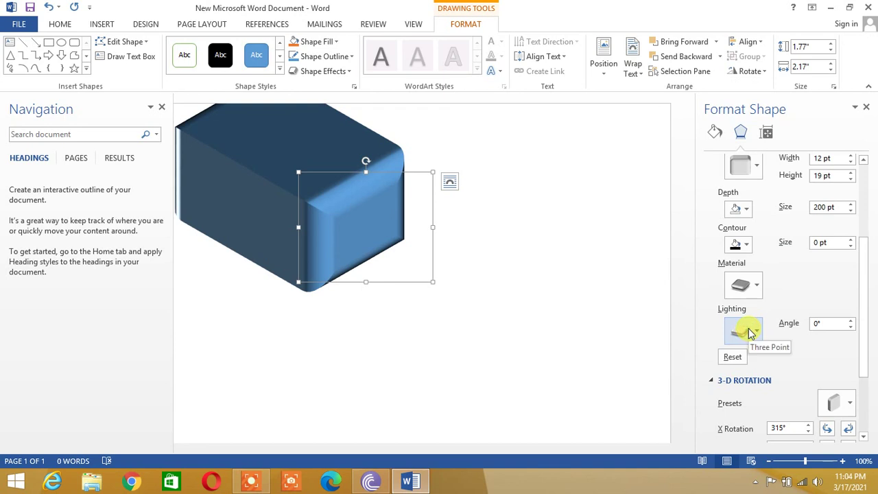
{"action": "left_click", "coordinate": [750, 332]}
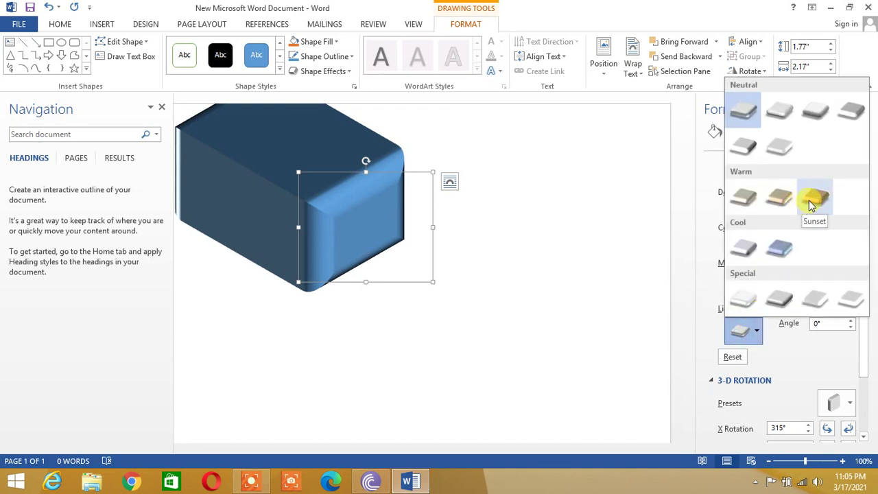
{"action": "left_click", "coordinate": [813, 200]}
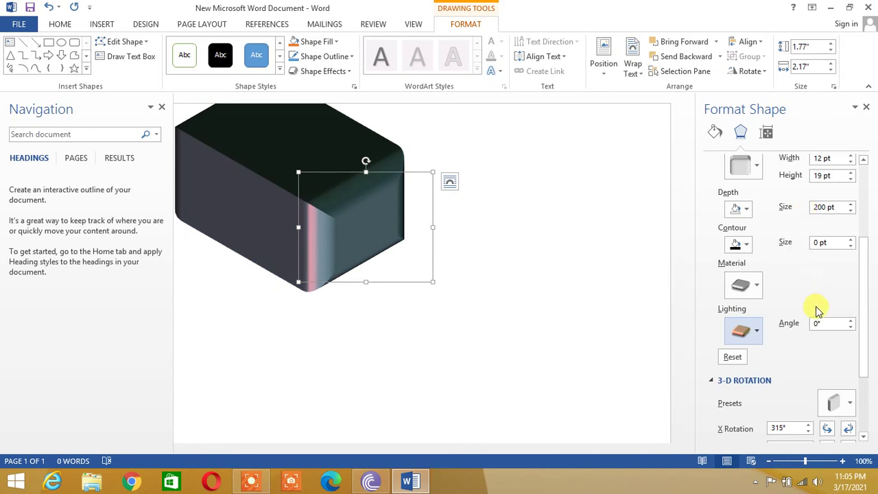